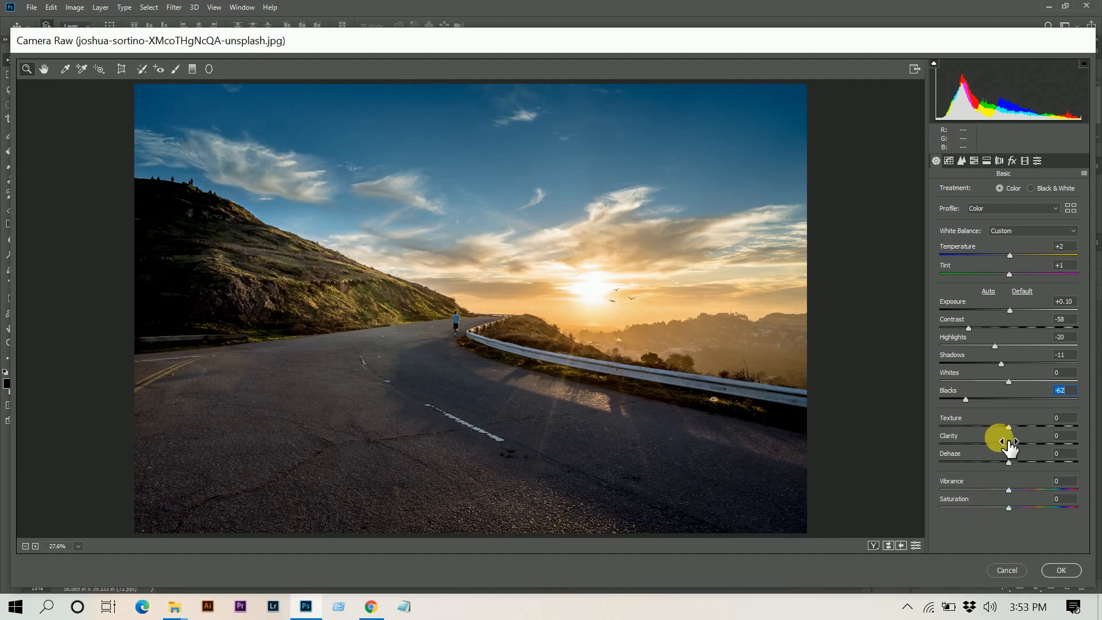
Set the photo's clarity to +12 and its overall saturation to -20 in the basic adjustments
mouse_move(1007, 442)
mouse_down()
mouse_move(1027, 442)
mouse_move(1015, 442)
mouse_up()
drag(1005, 506, 995, 506)
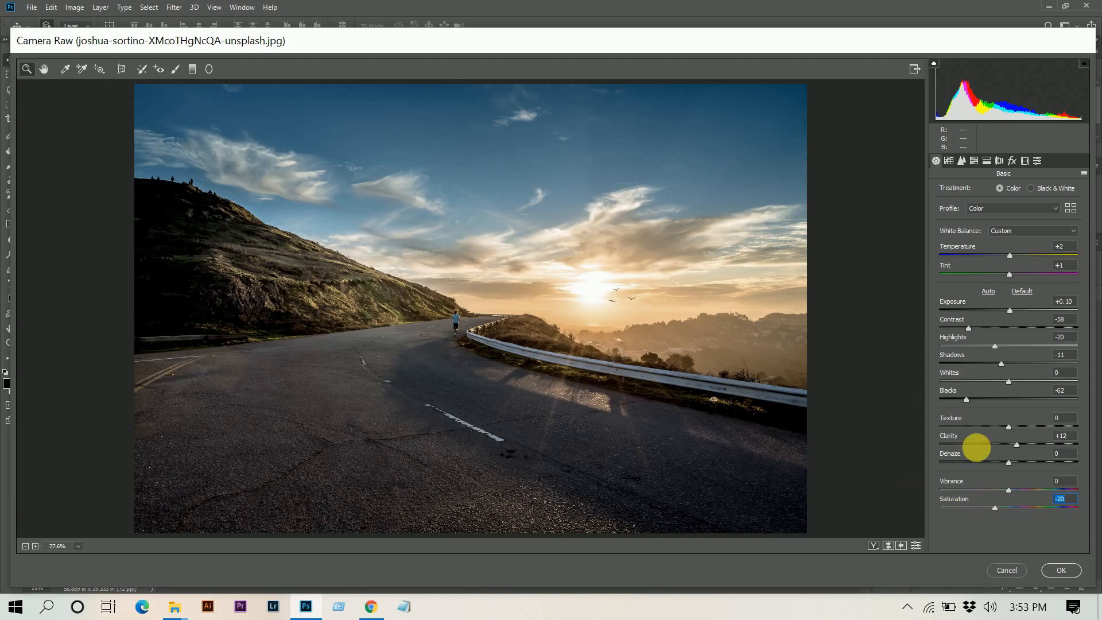
Raise the black end of the RGB point tone curve to output 26 and add a shadow point at input 65, output 58
click(951, 160)
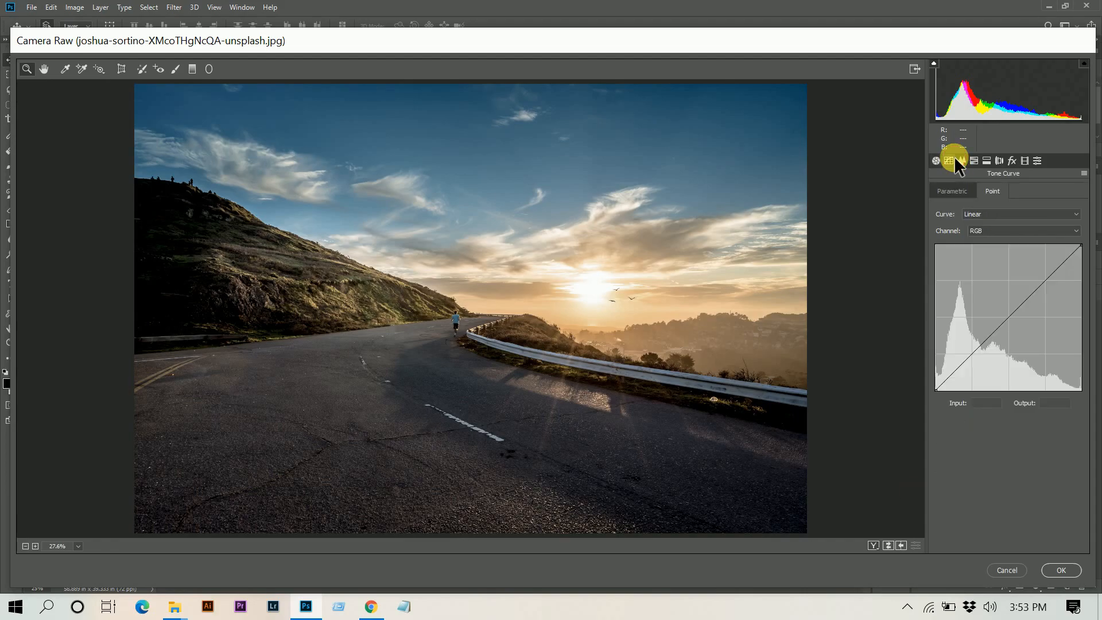
click(937, 390)
drag(938, 389, 928, 374)
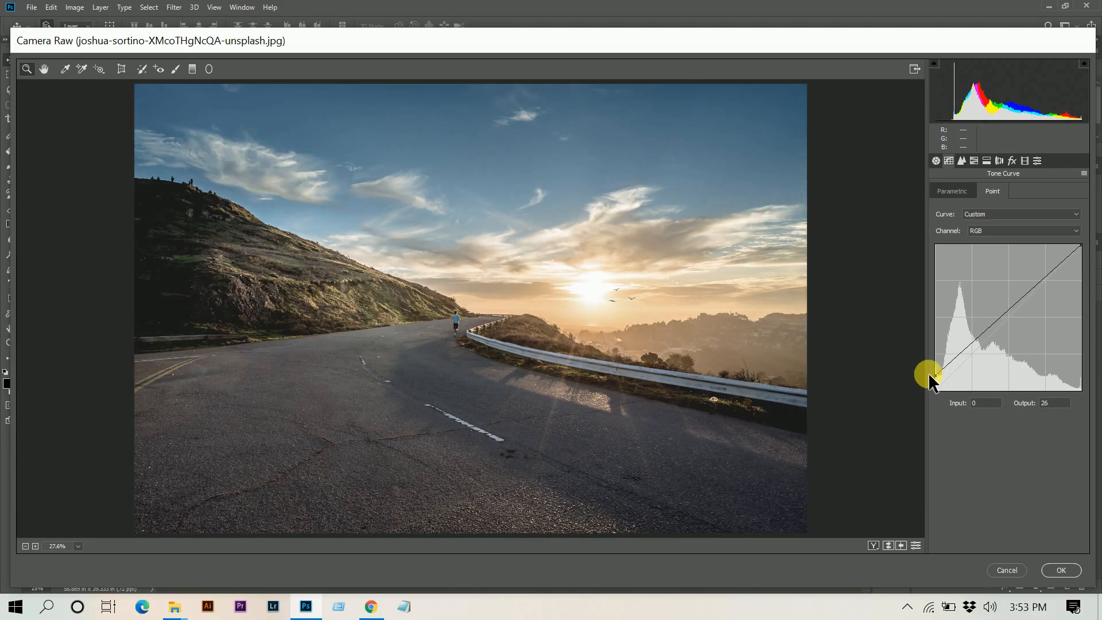
click(962, 362)
drag(962, 363, 972, 357)
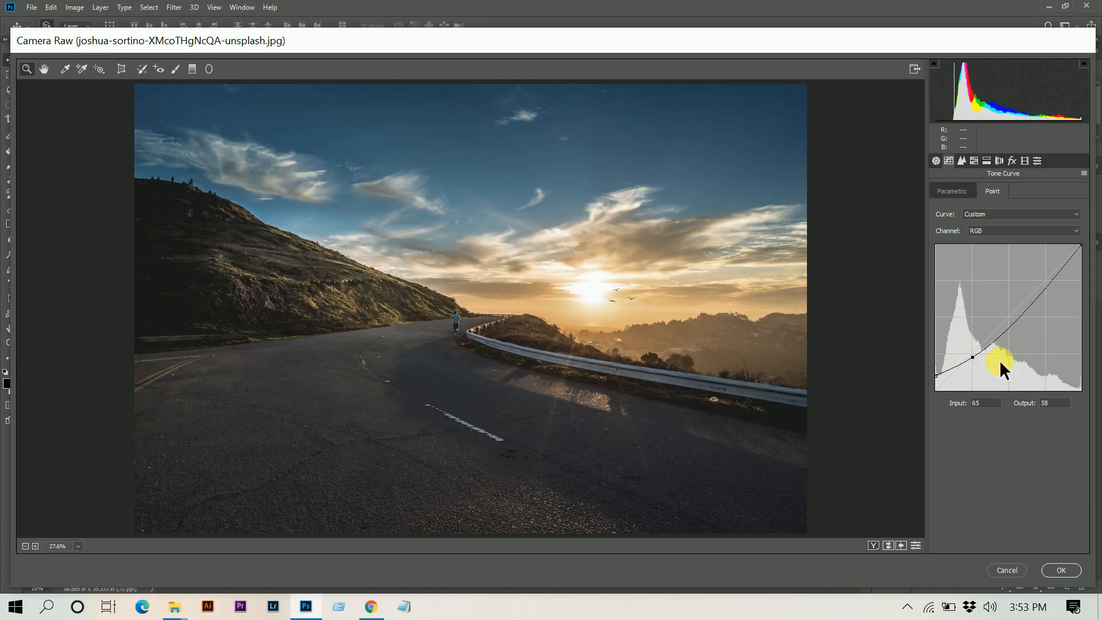
Add a midtone point to the RGB tone curve and place it at input 121, output 133
click(1009, 320)
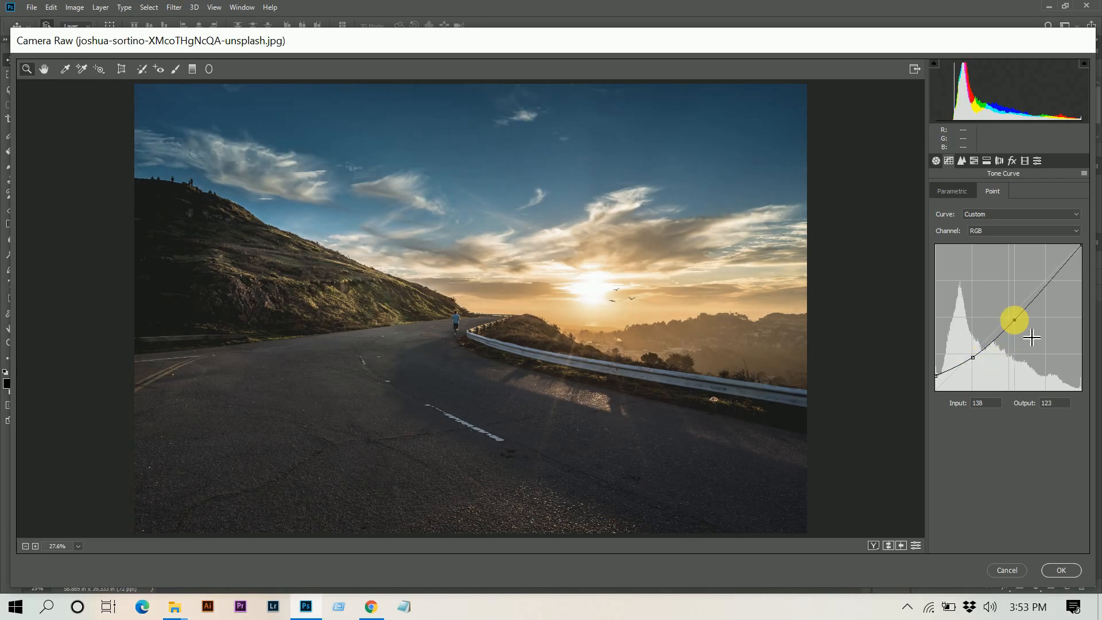
drag(1008, 318, 1005, 320)
key(Up)
key(Up)
key(Up)
key(Up)
key(Up)
key(Up)
key(Up)
key(Up)
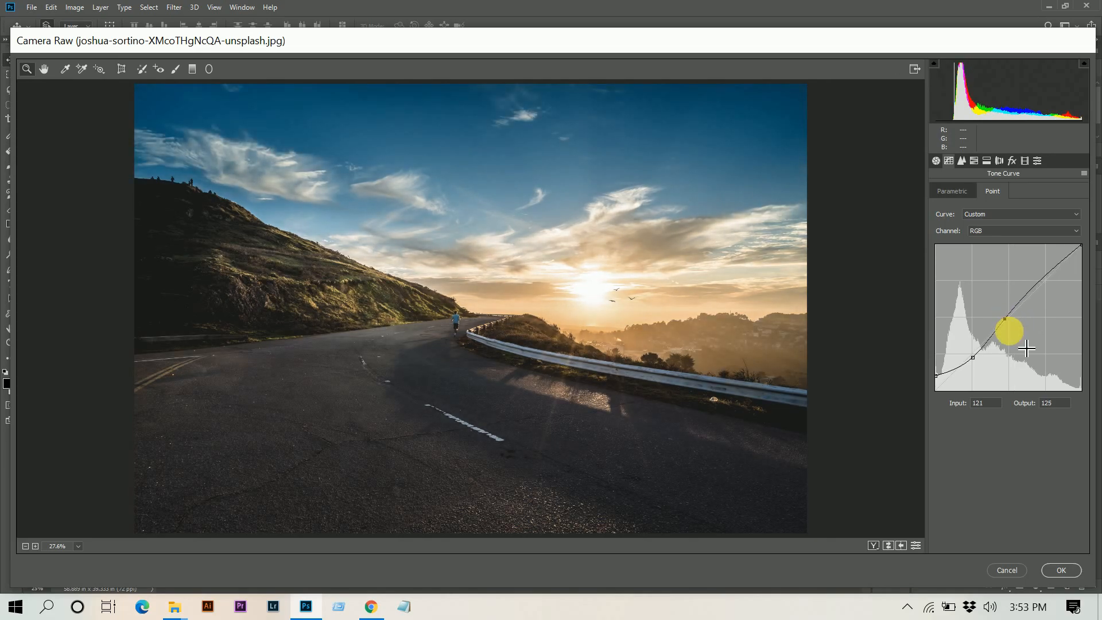
key(Up)
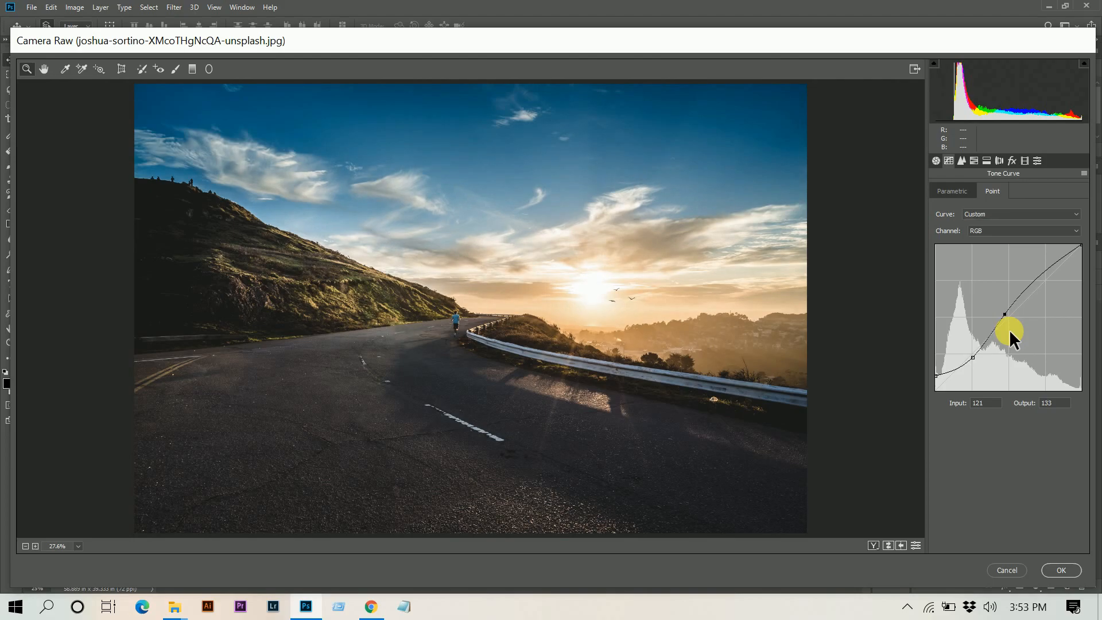
Add a highlight point at input 186, output 195 on the tone curve and lower its white end to output 233
click(1043, 272)
drag(1061, 290, 1056, 289)
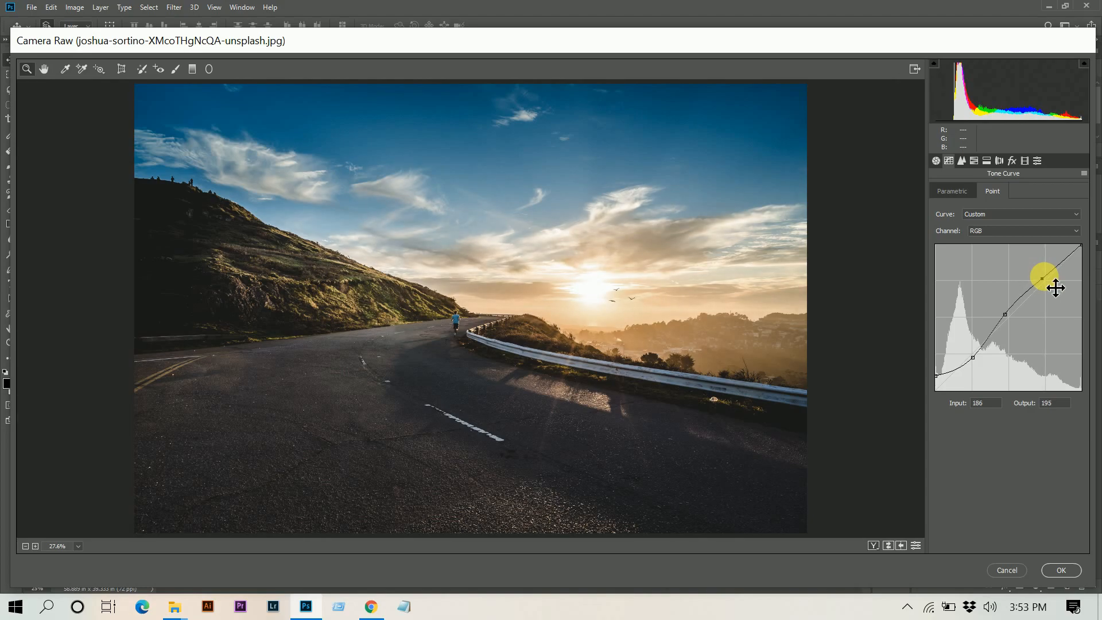
click(1080, 246)
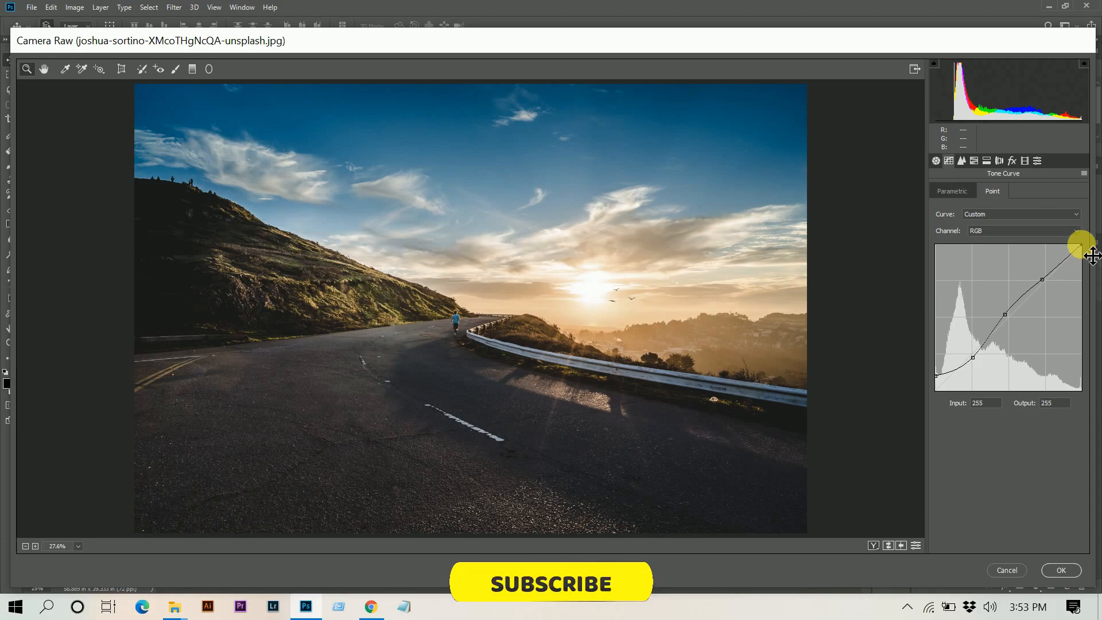
drag(1095, 255, 1097, 270)
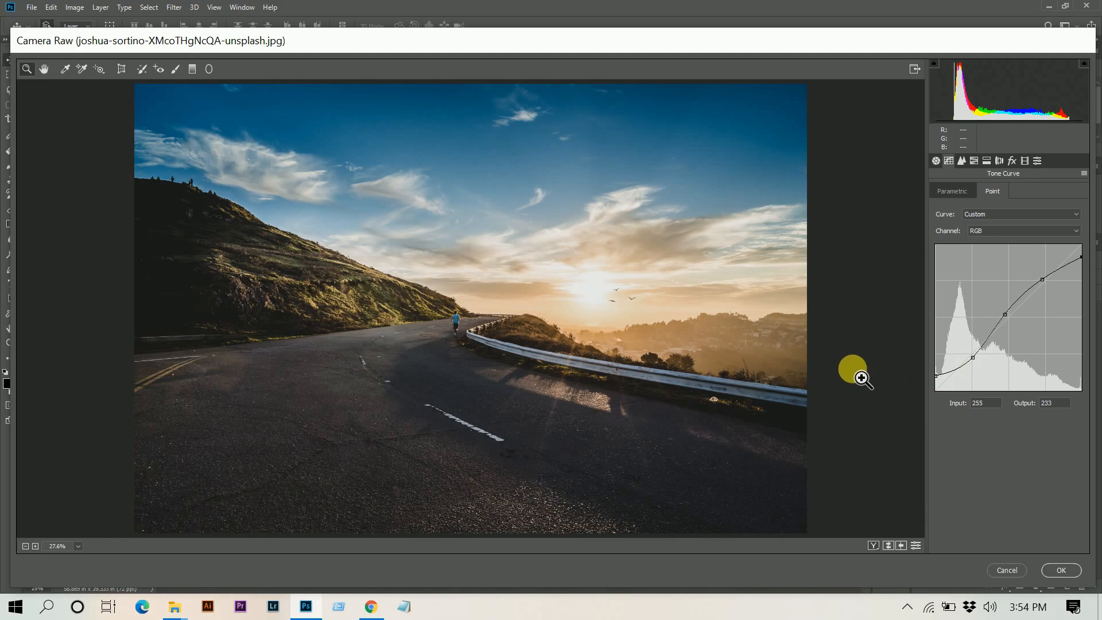
Set the sharpening amount to 15 in the detail adjustments
click(962, 160)
click(963, 206)
drag(963, 207, 957, 208)
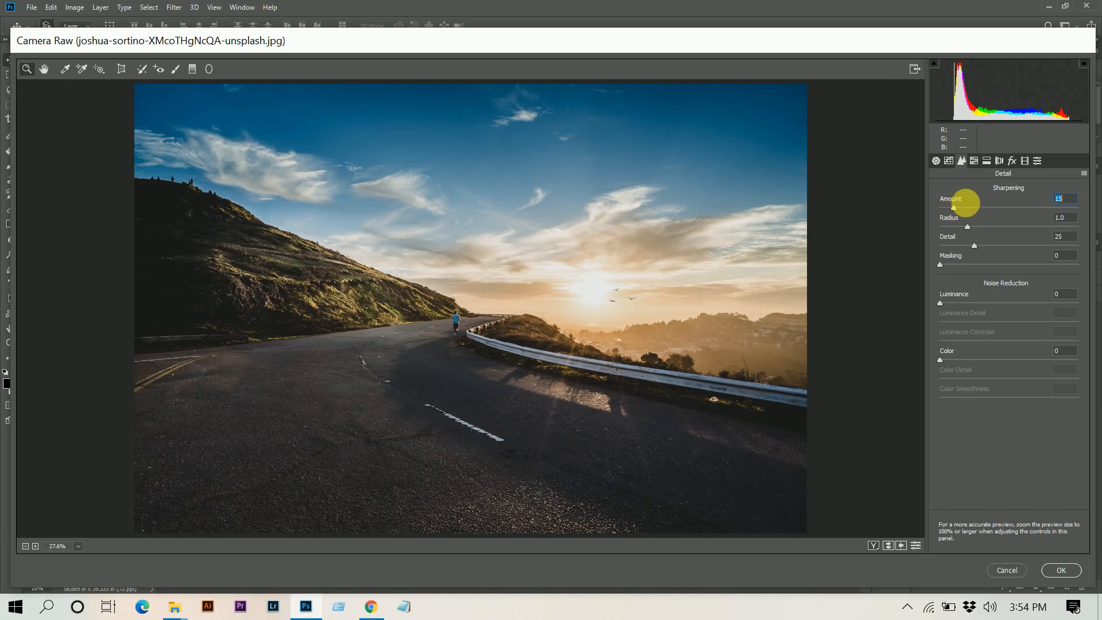
Shift the HSL hues: yellows to -54, greens to +48, blues to -28 and purples to -20
click(974, 161)
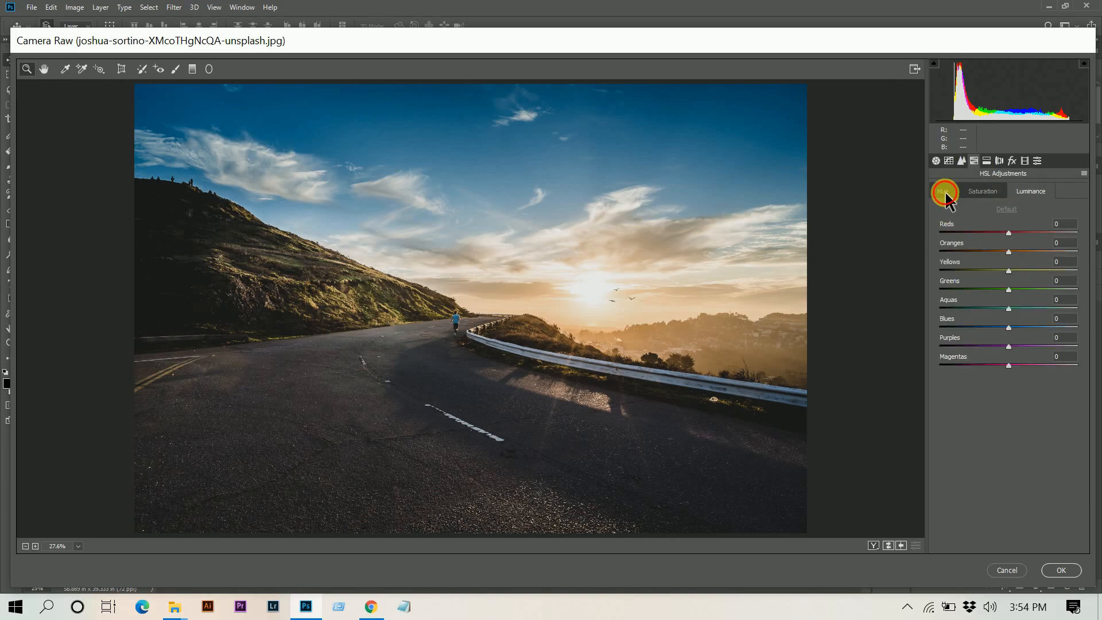
click(945, 191)
drag(1003, 267, 999, 267)
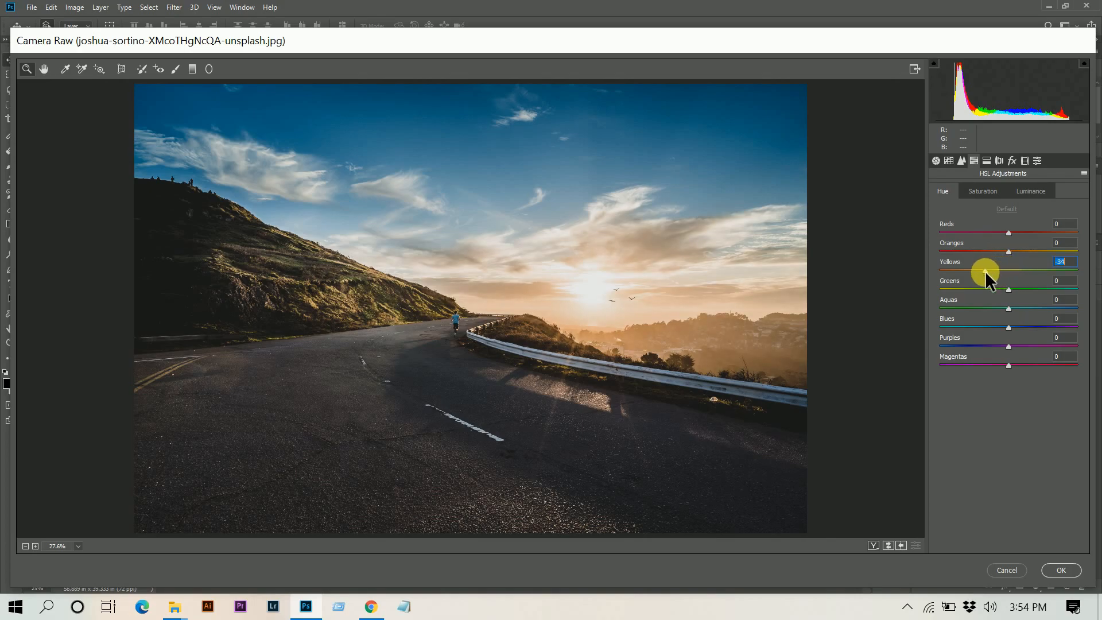
drag(978, 271, 1027, 288)
mouse_move(999, 329)
mouse_down()
mouse_move(982, 329)
mouse_move(993, 345)
mouse_up()
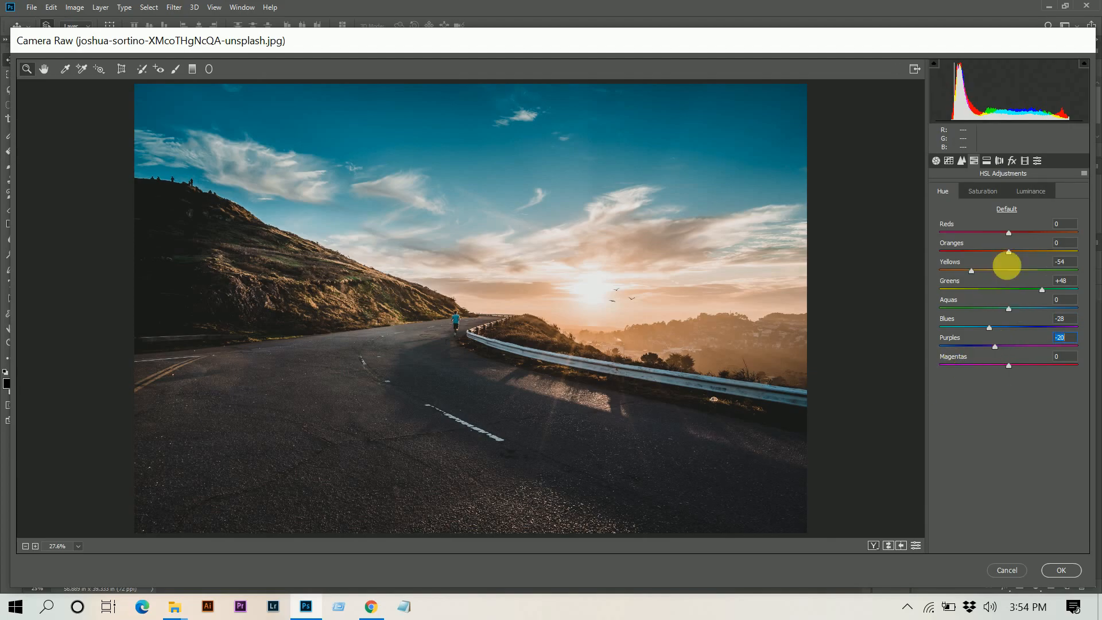
Reduce the HSL saturation of oranges to -14, yellows to -12, greens to -84, aquas to -50 and blues to about -74
click(986, 188)
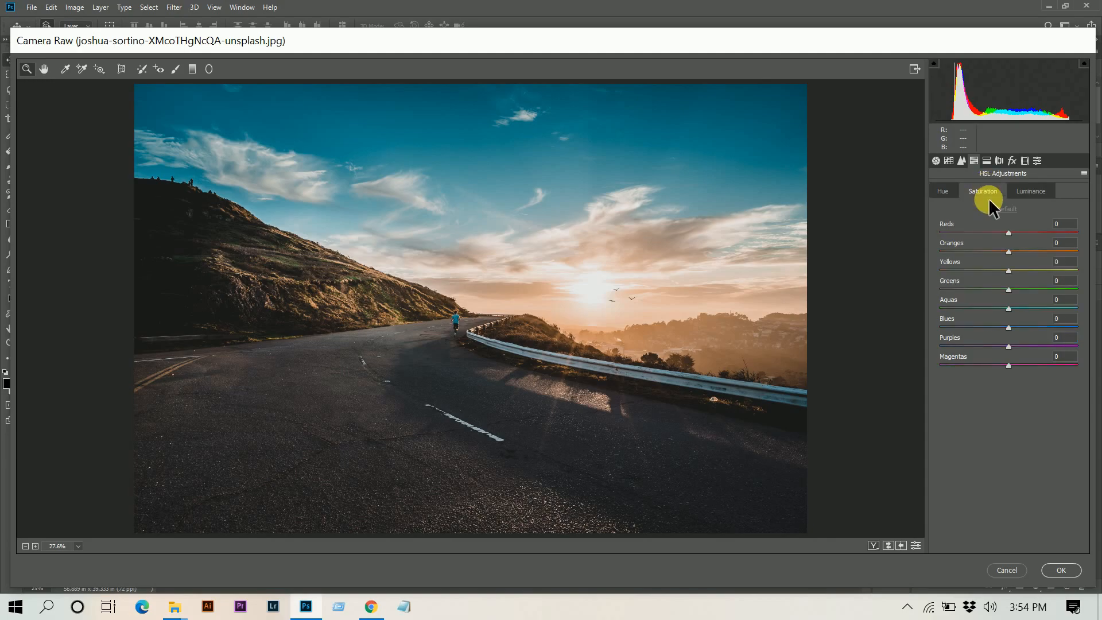
click(1000, 252)
drag(1000, 250, 950, 280)
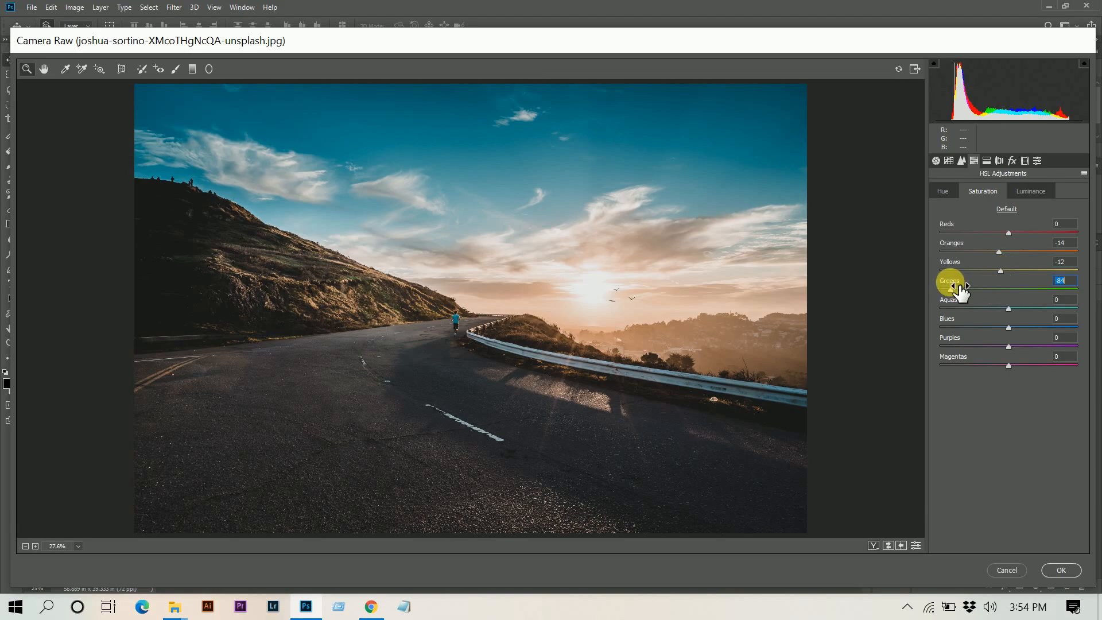
drag(1004, 310, 975, 305)
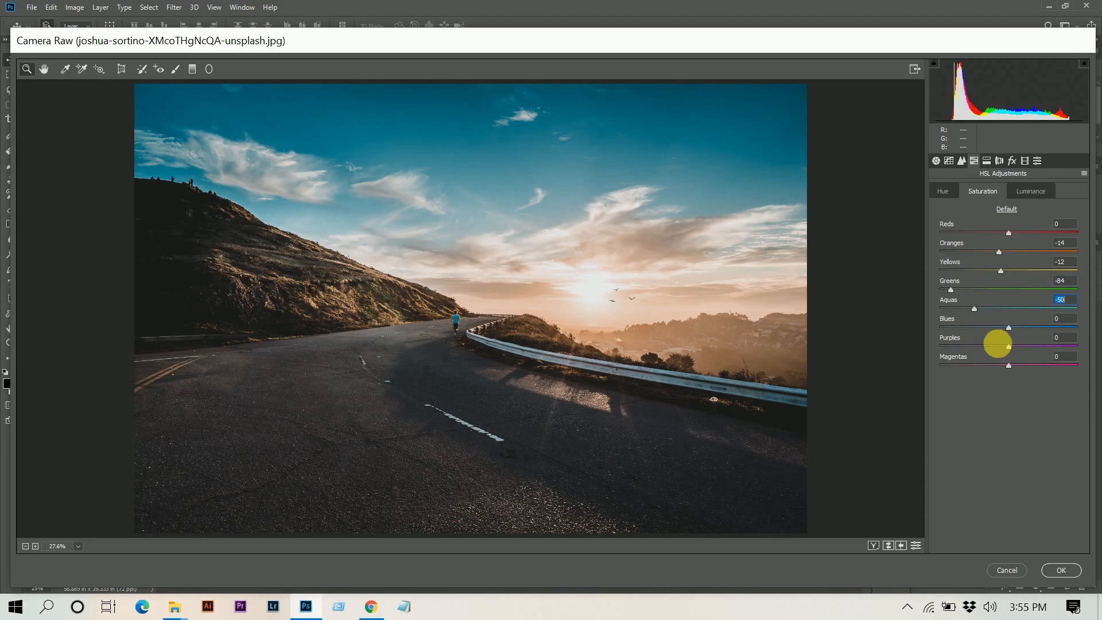
drag(973, 328, 957, 328)
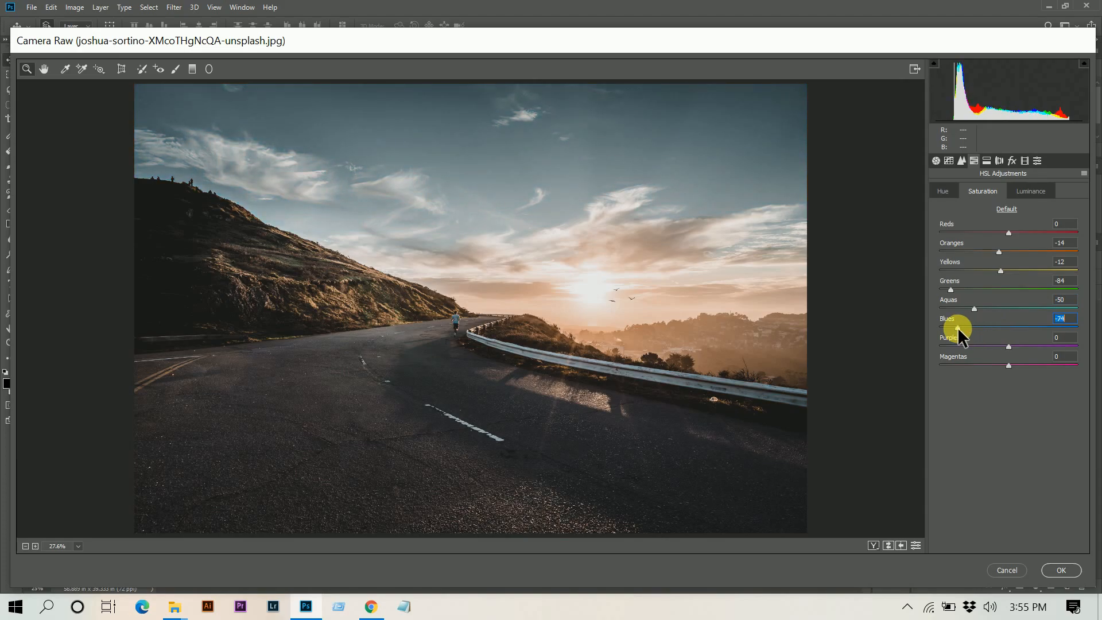
drag(957, 327, 956, 327)
Set the HSL luminance of oranges to +12, yellows to +28, greens to -19, aquas to -18 and blues to -40
click(1031, 195)
drag(1009, 250, 1024, 268)
drag(1009, 288, 1000, 286)
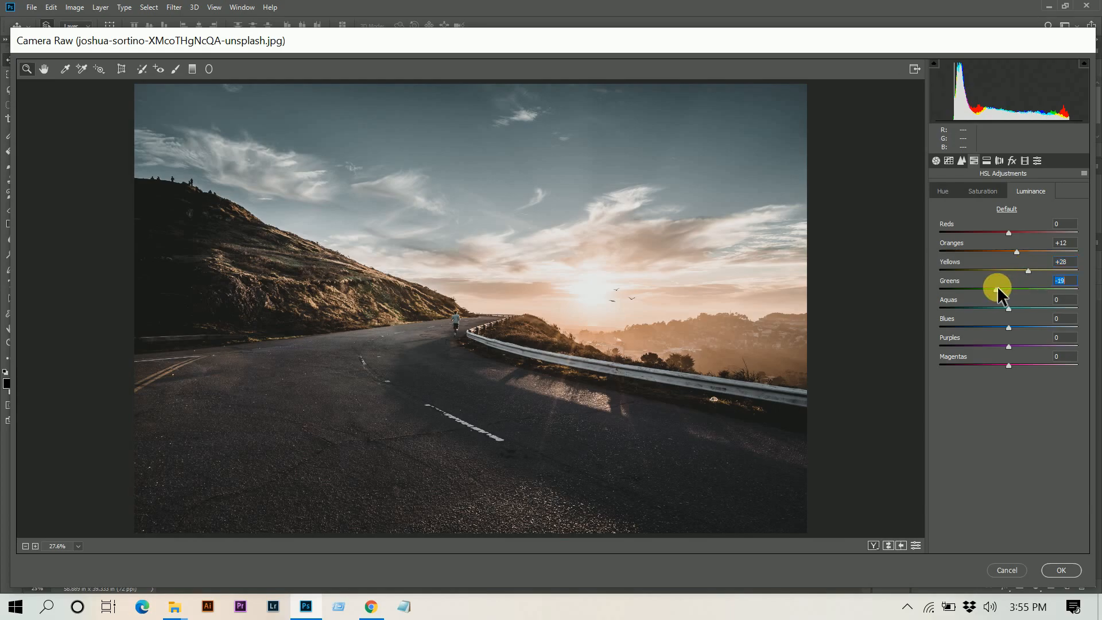
drag(999, 309, 986, 326)
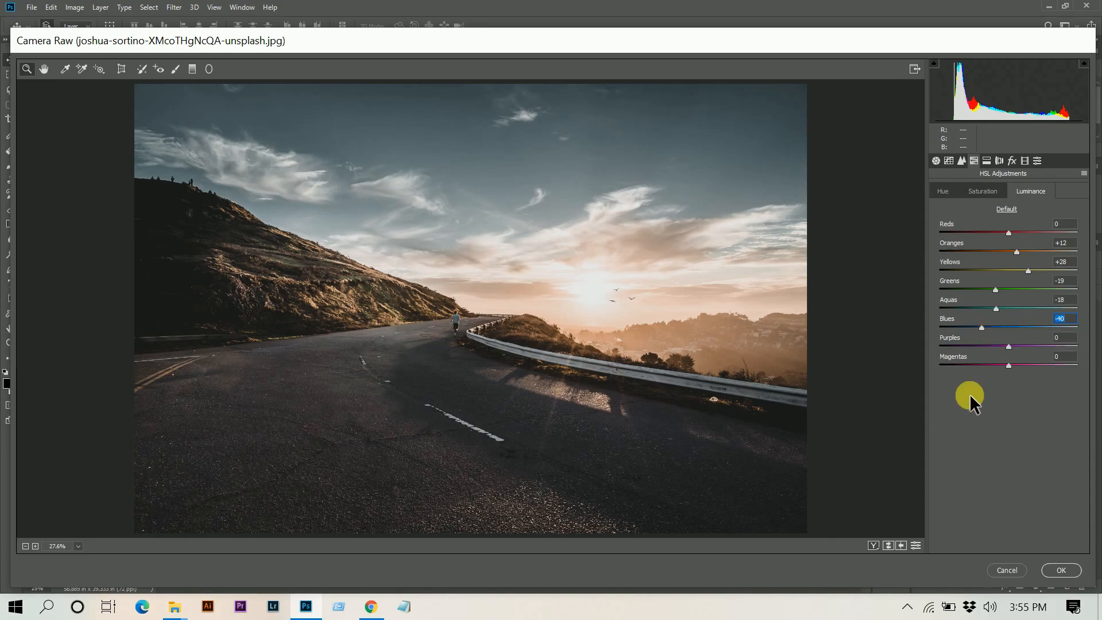
Tint the highlights with split toning at hue 16 and saturation 6
click(992, 160)
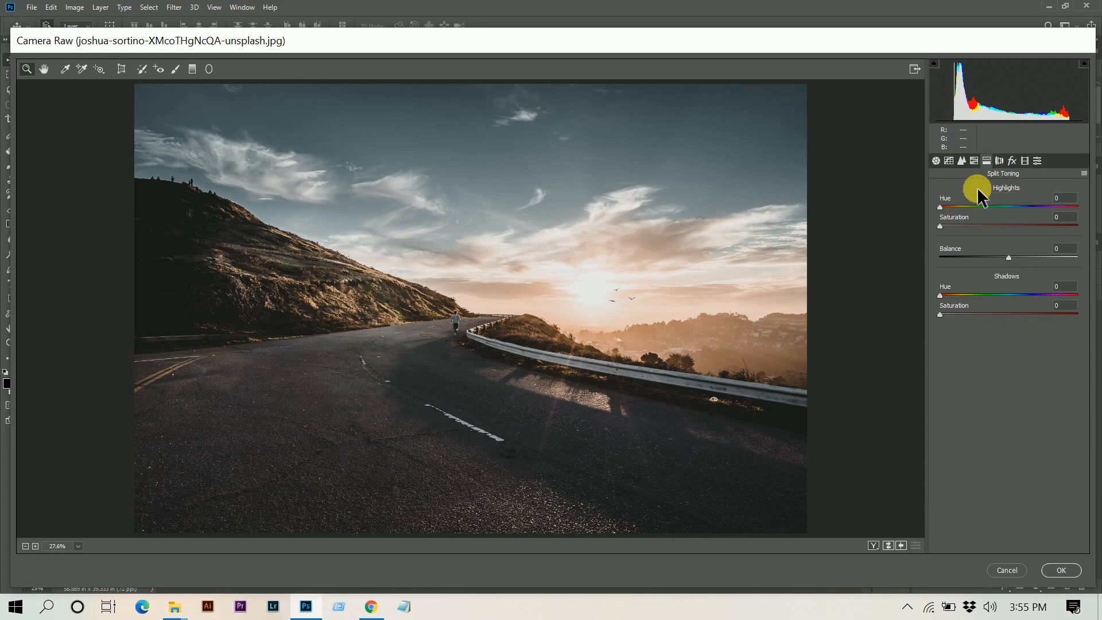
click(961, 206)
drag(961, 205, 945, 208)
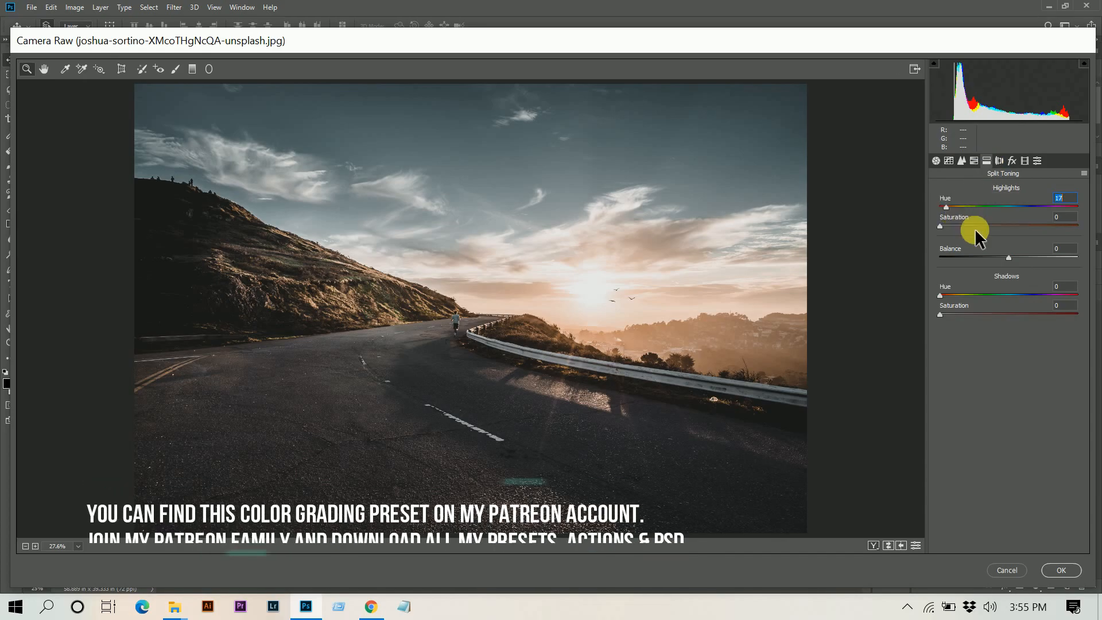
click(948, 223)
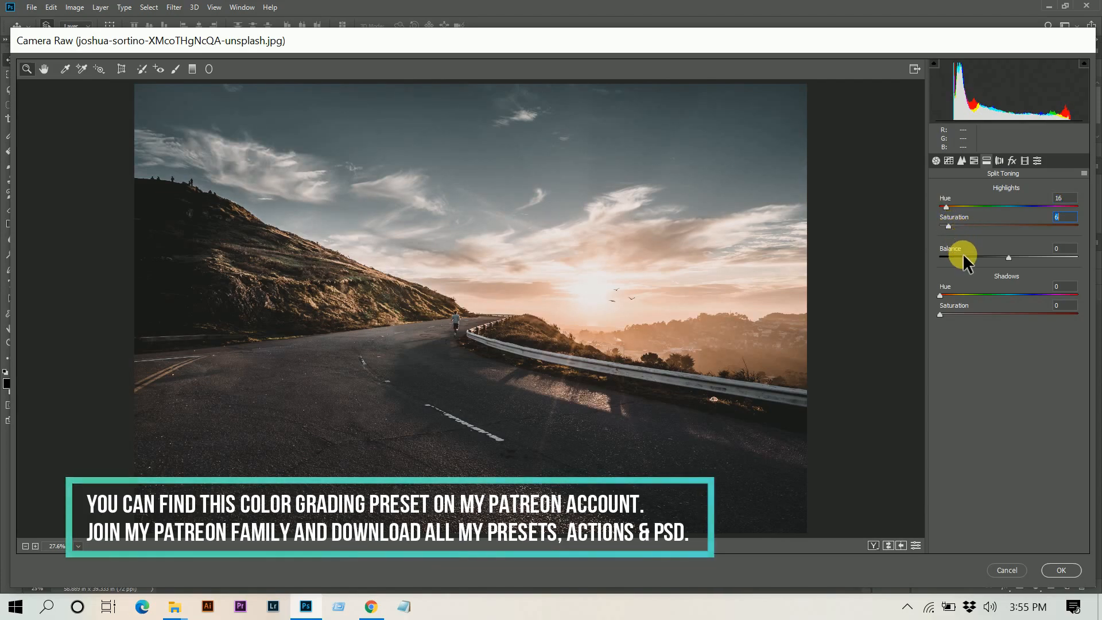
Tint the shadows with split toning at hue 210 and saturation 10
drag(972, 294, 1014, 294)
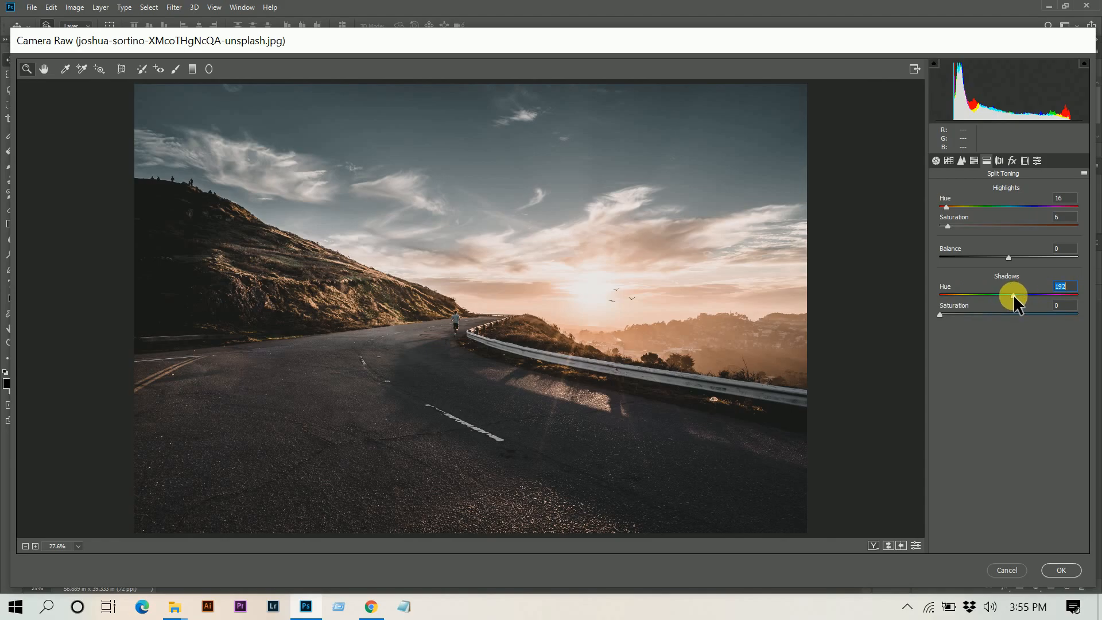
drag(1016, 296, 1005, 307)
key(Up)
key(Up)
key(Up)
key(Up)
key(Up)
key(Up)
key(Up)
key(Up)
key(Up)
key(Up)
key(Up)
key(Up)
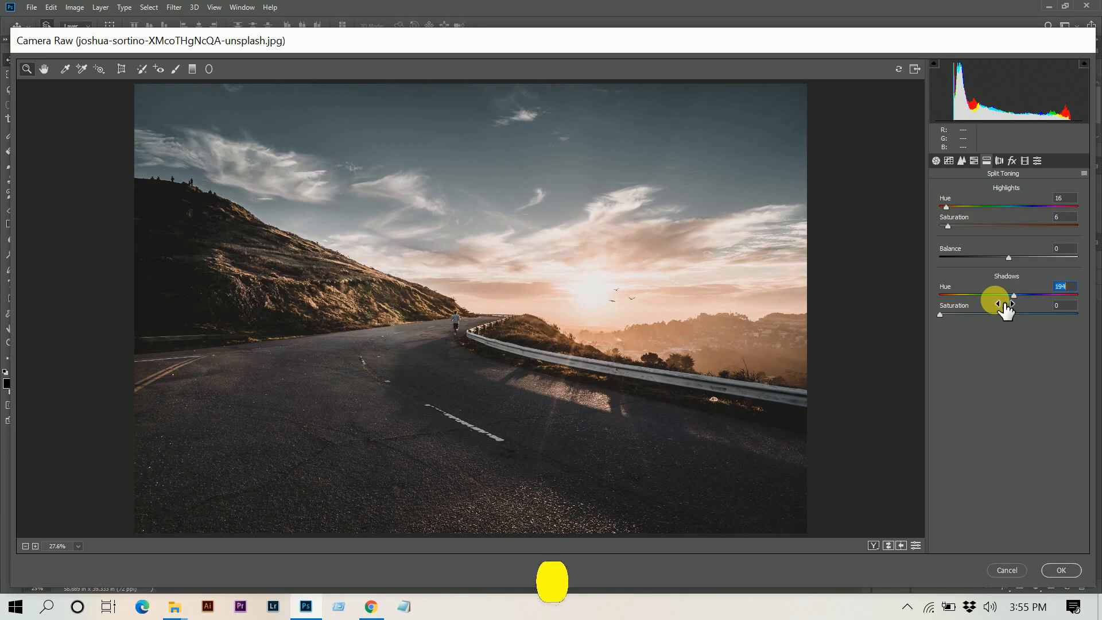
key(Up)
key(Up)
key(Up)
key(Up)
key(Up)
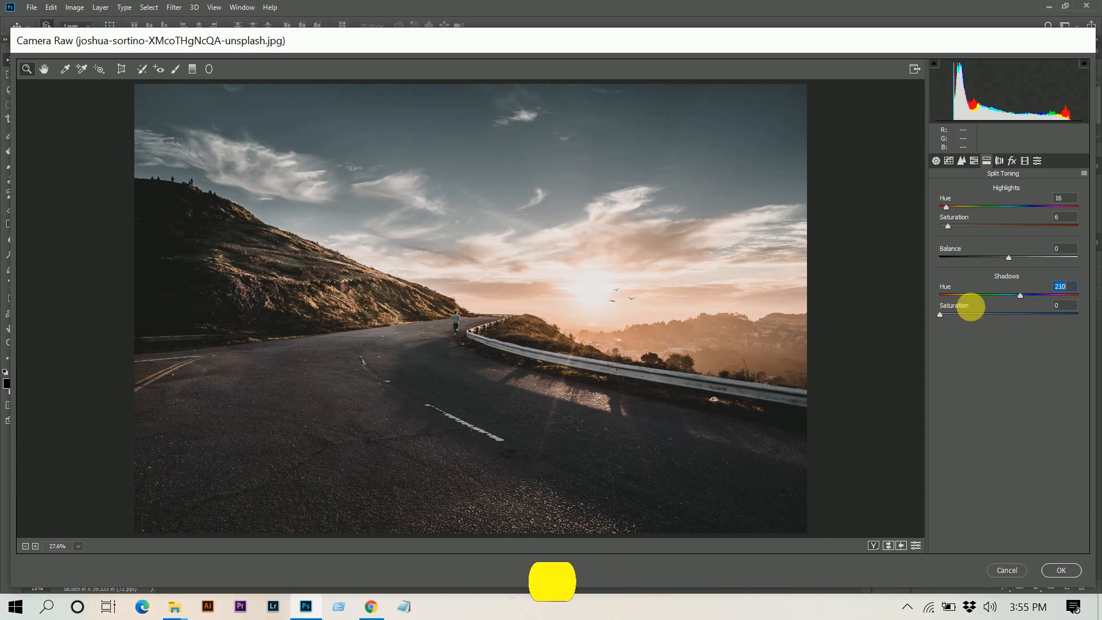
click(956, 314)
drag(958, 314, 953, 315)
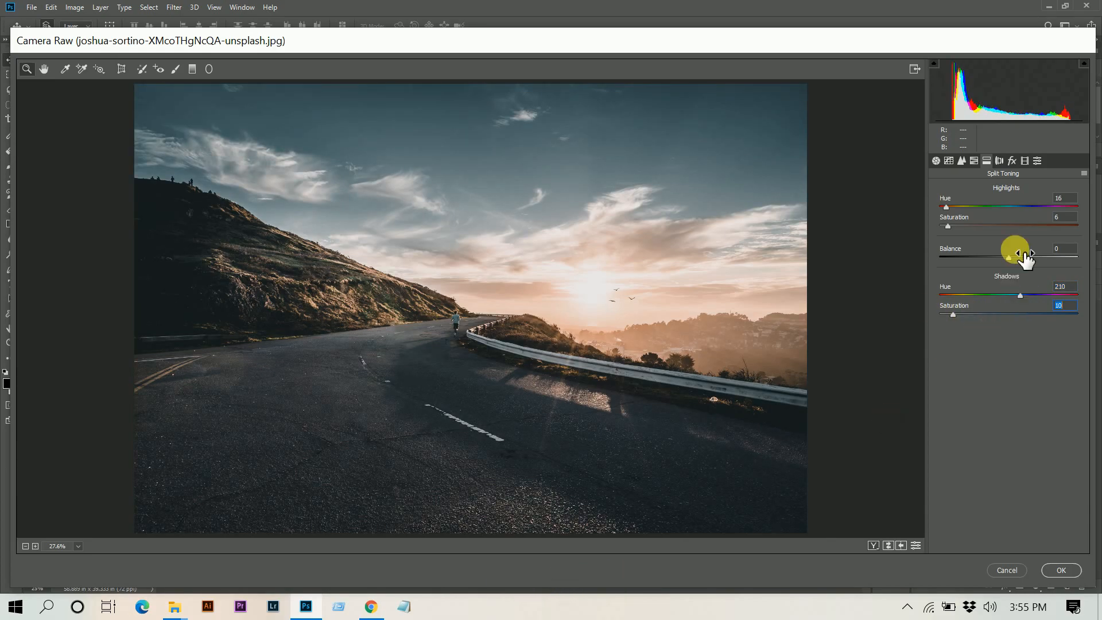
Calibrate the primary color hues: red to +20, green to +45 and blue to -20
click(1023, 161)
drag(1030, 269, 1022, 268)
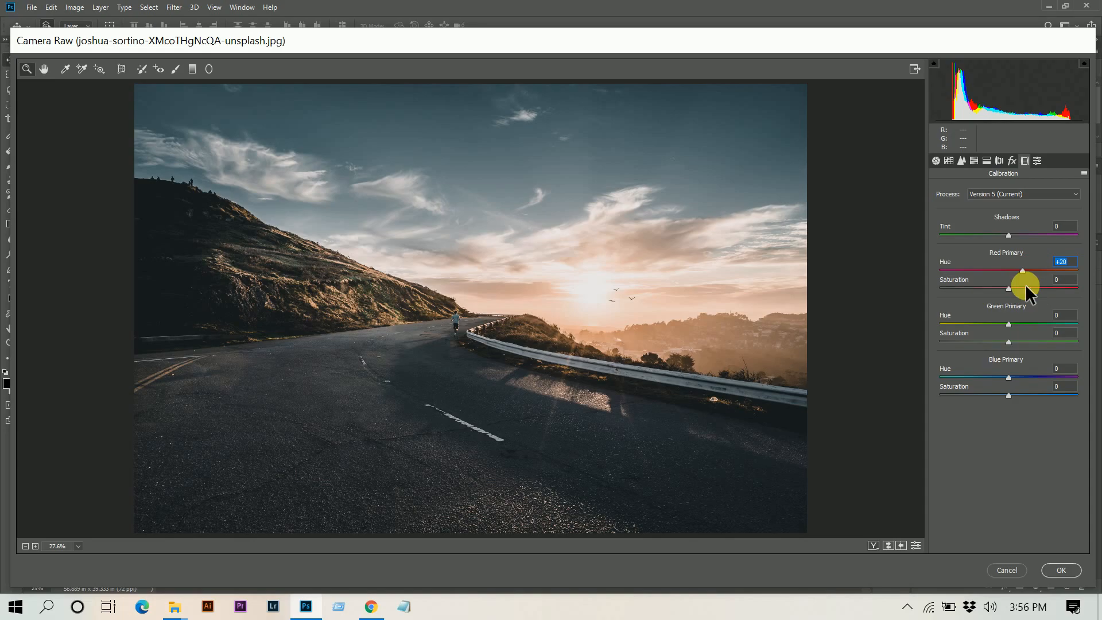
drag(1010, 324, 1038, 326)
click(997, 373)
drag(994, 376, 995, 377)
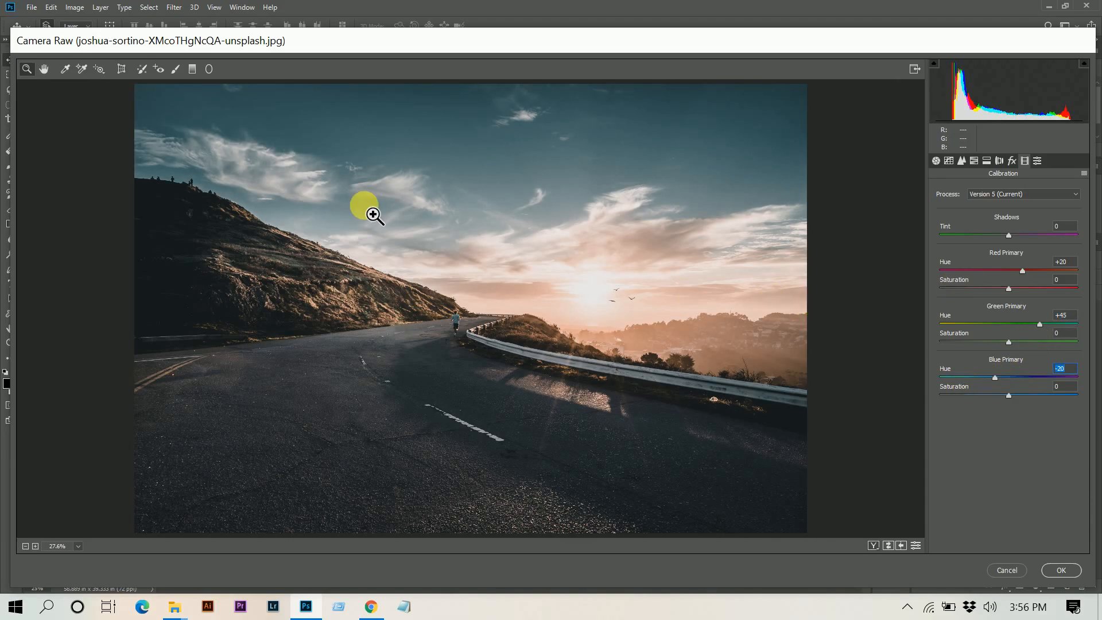
Compare the photo before and after the grading side by side, across the hill, the road and the sun
click(936, 160)
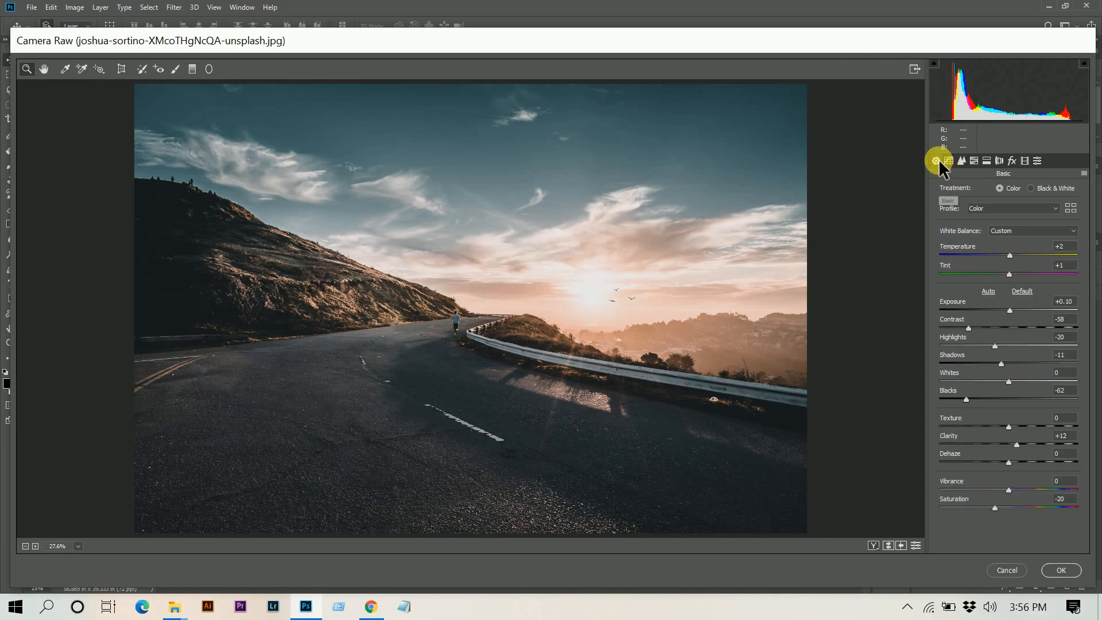
key(q)
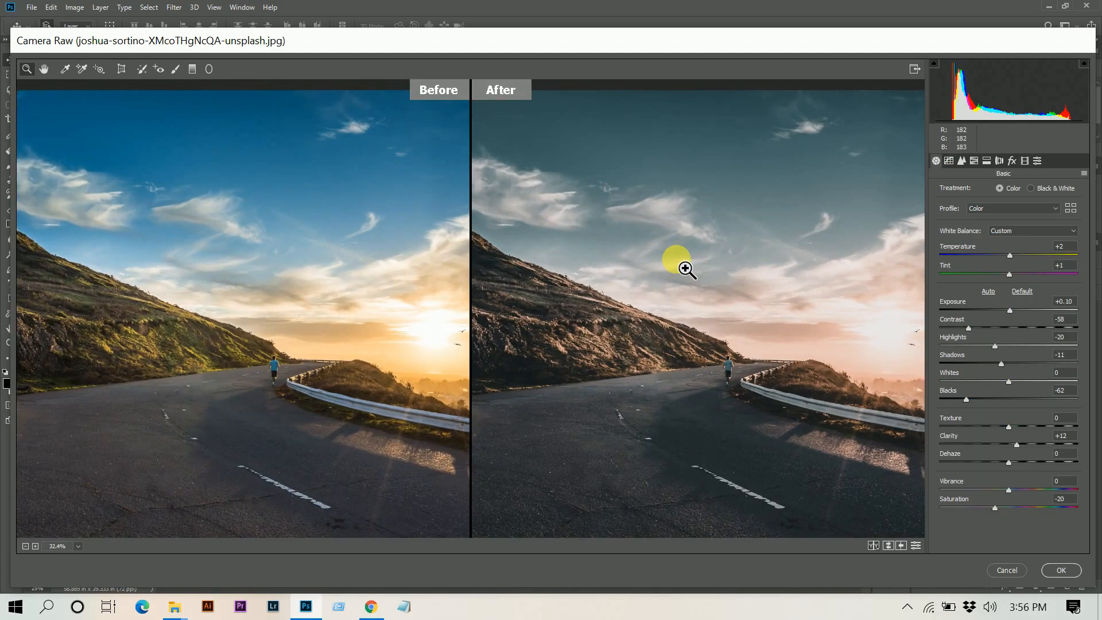
drag(610, 295, 861, 313)
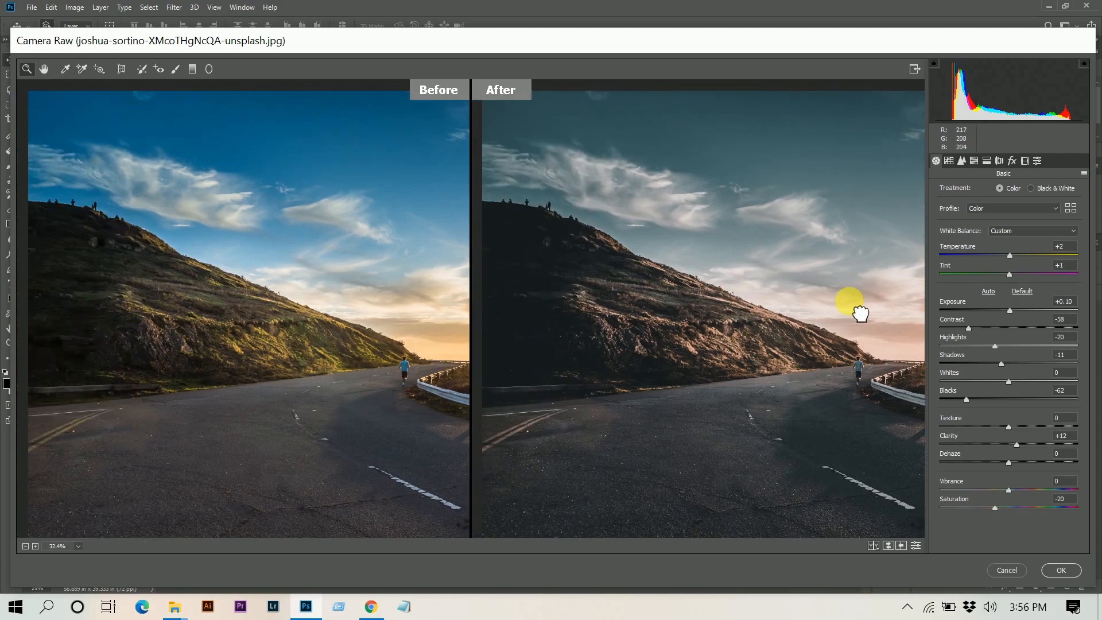
drag(861, 313, 299, 327)
Apply the Camera Raw adjustments to Layer 1, and hide and show the layer to compare it with the original
click(1064, 569)
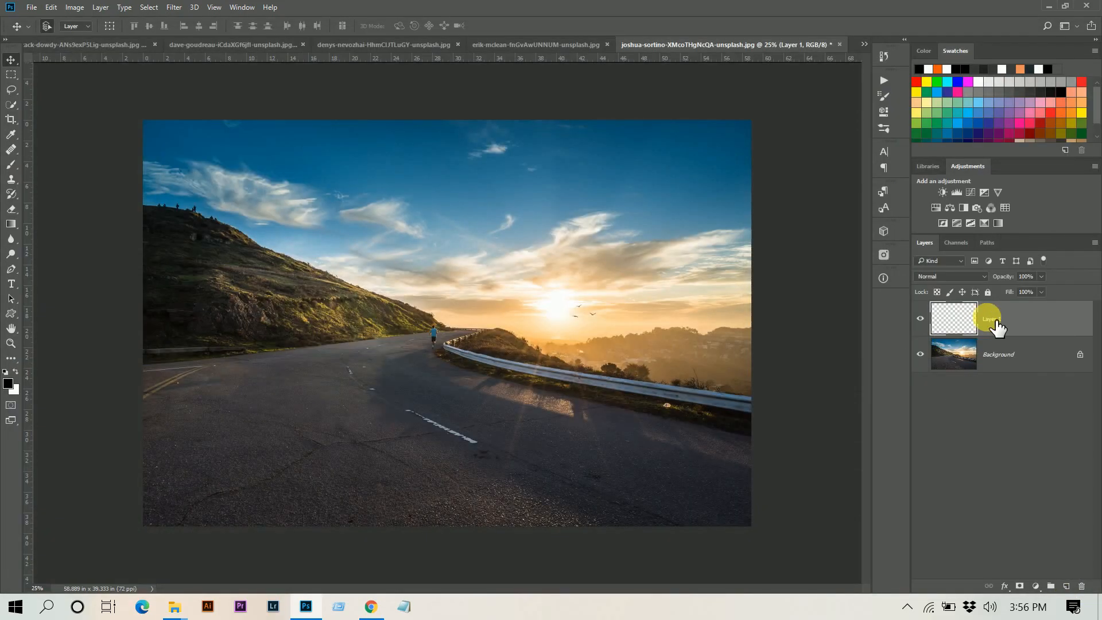
click(920, 318)
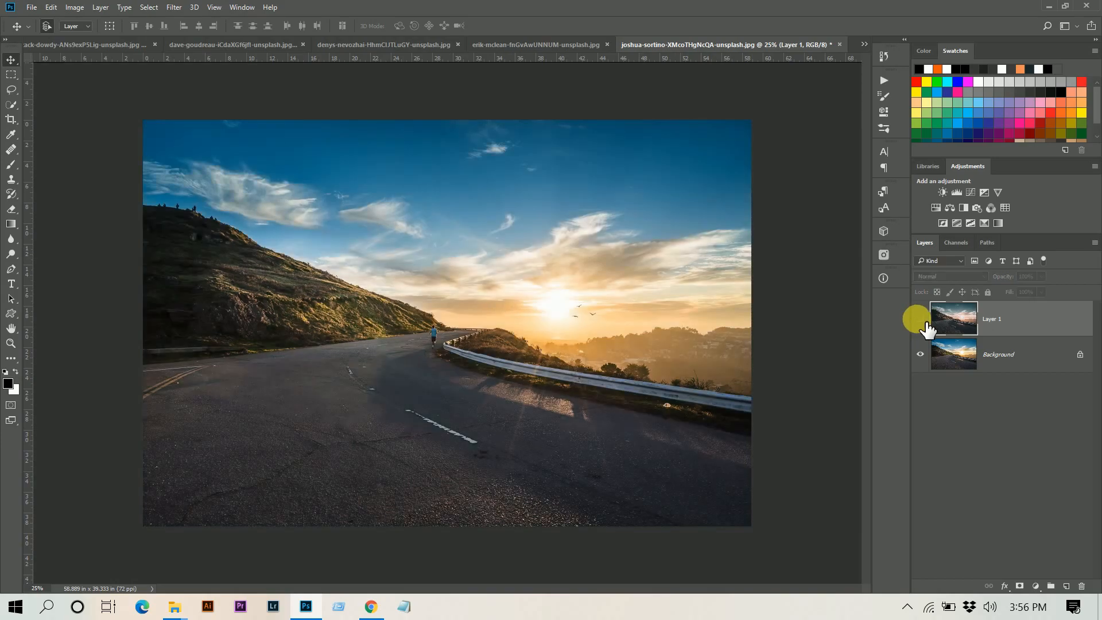
click(921, 319)
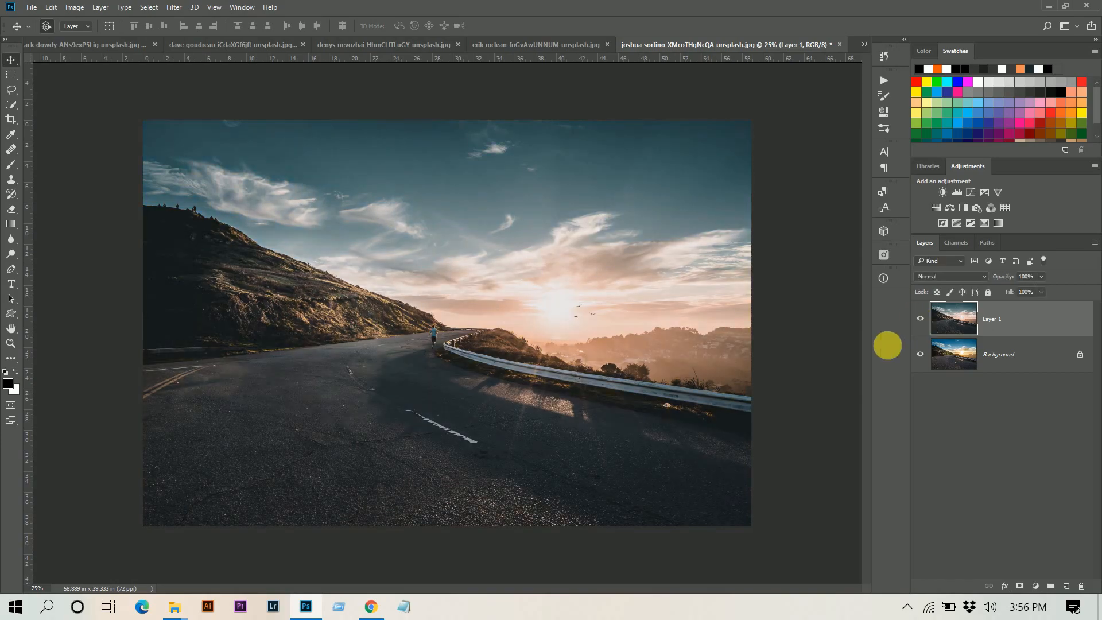
Reapply the last Camera Raw filter settings to the open photo of the fox on the wet road
click(525, 44)
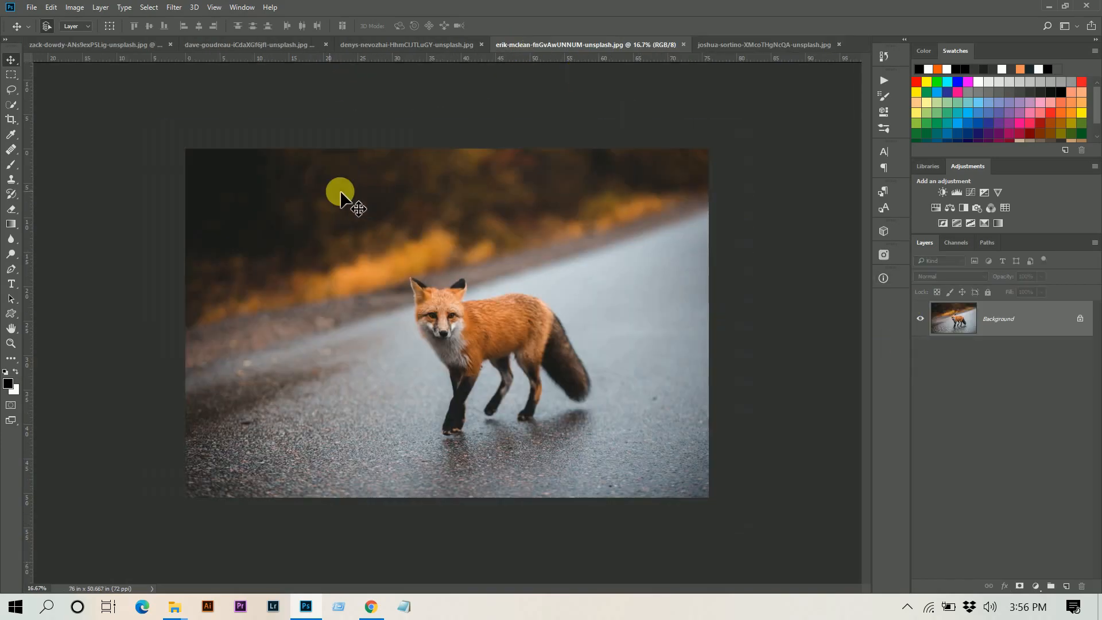
click(178, 7)
click(198, 24)
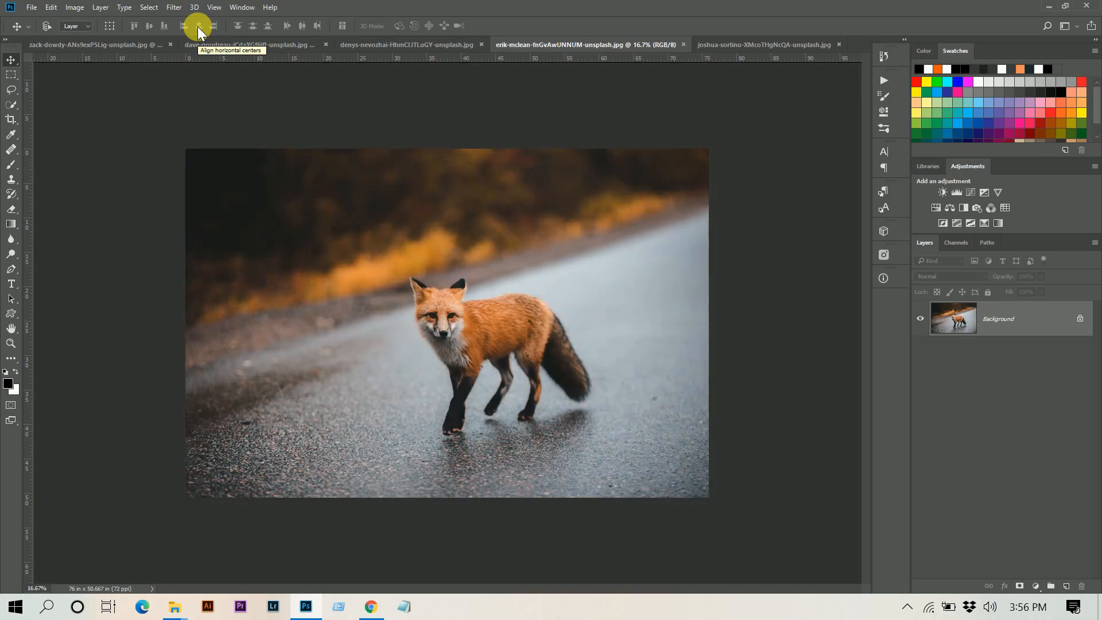
Reapply the last Camera Raw filter to the tall building street photo, and undo and redo it to compare before and after
click(402, 47)
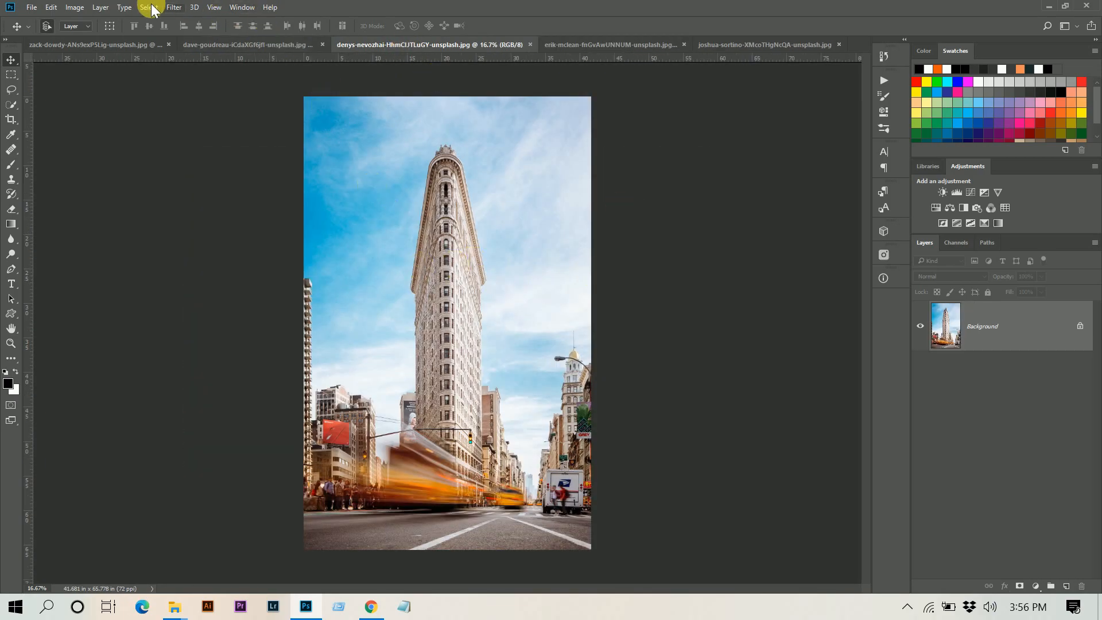
click(174, 7)
click(196, 23)
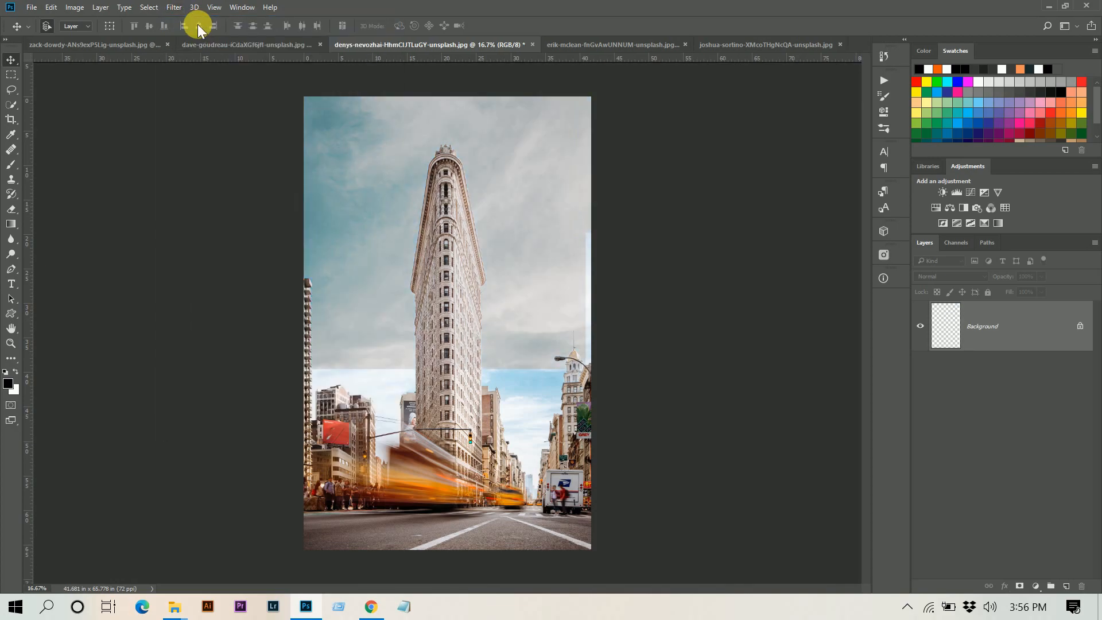
key(ctrl+z)
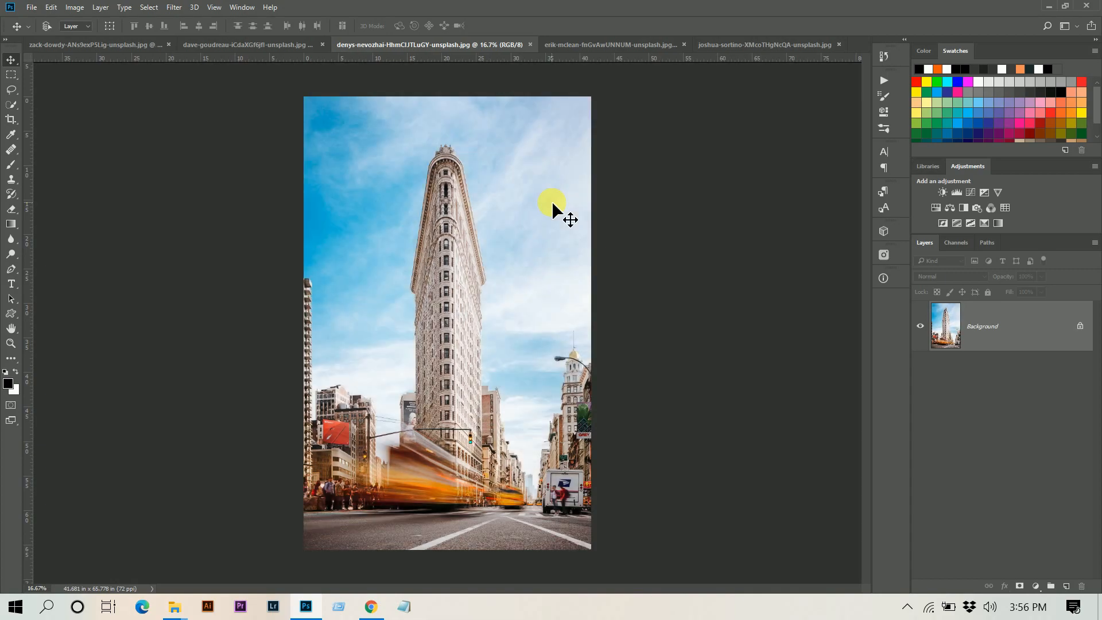
key(ctrl+z)
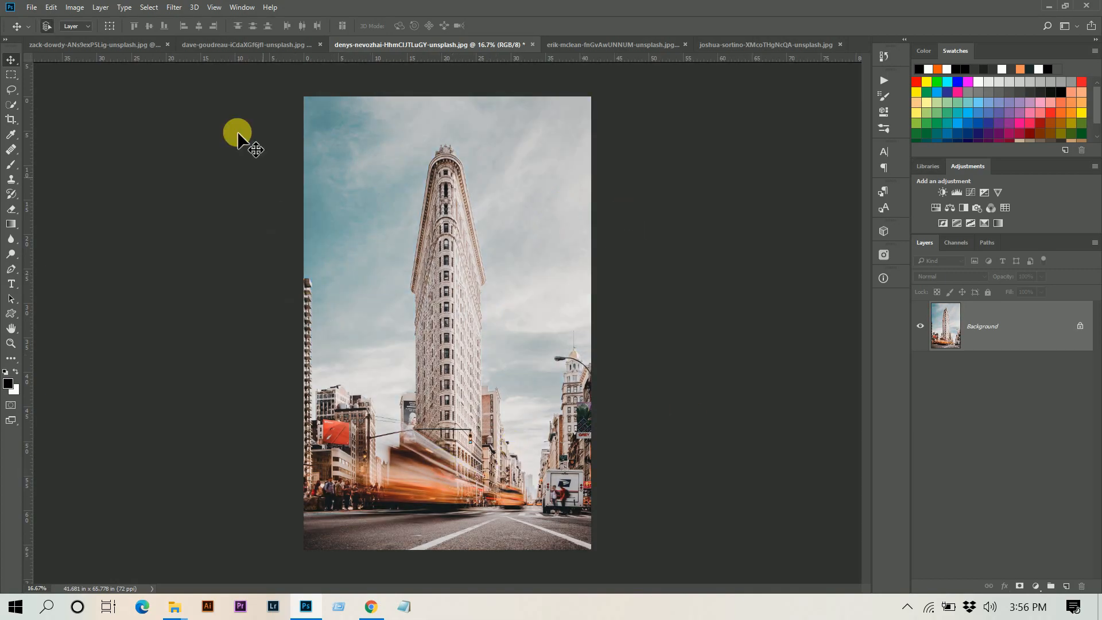
Reapply the last Camera Raw filter to the photo of the woman in black among flowers, and undo and redo it to compare
click(254, 46)
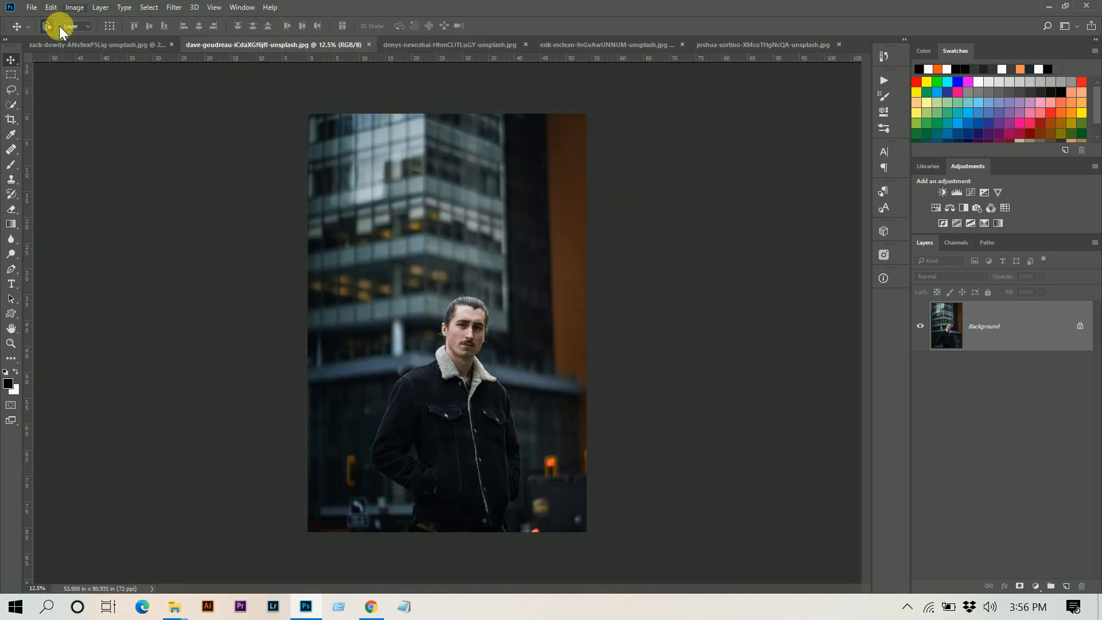
click(108, 45)
click(173, 8)
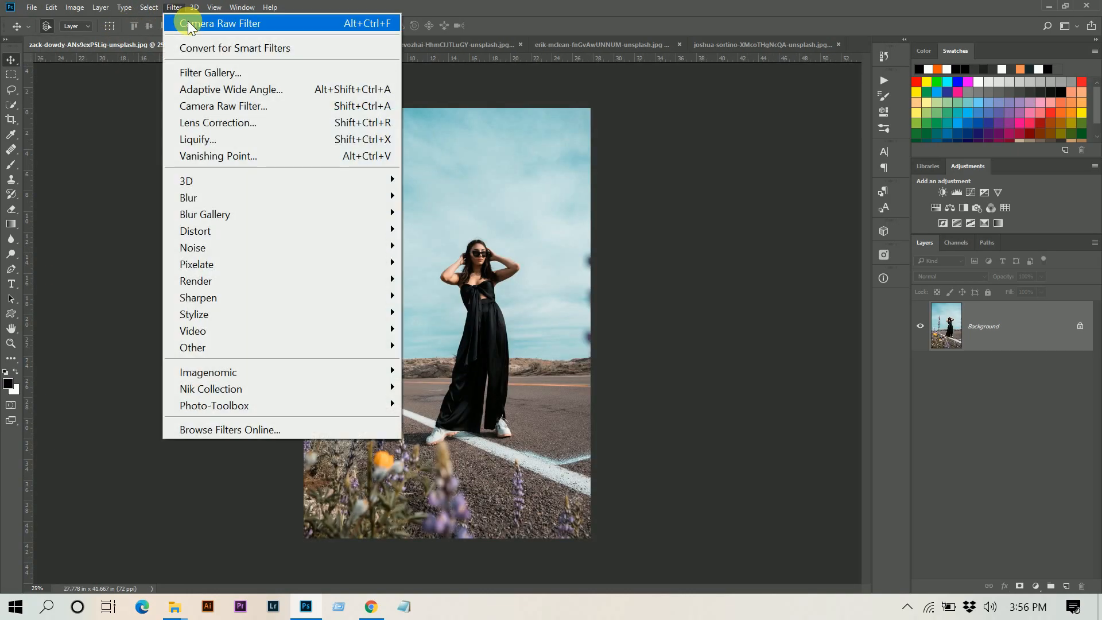
click(192, 23)
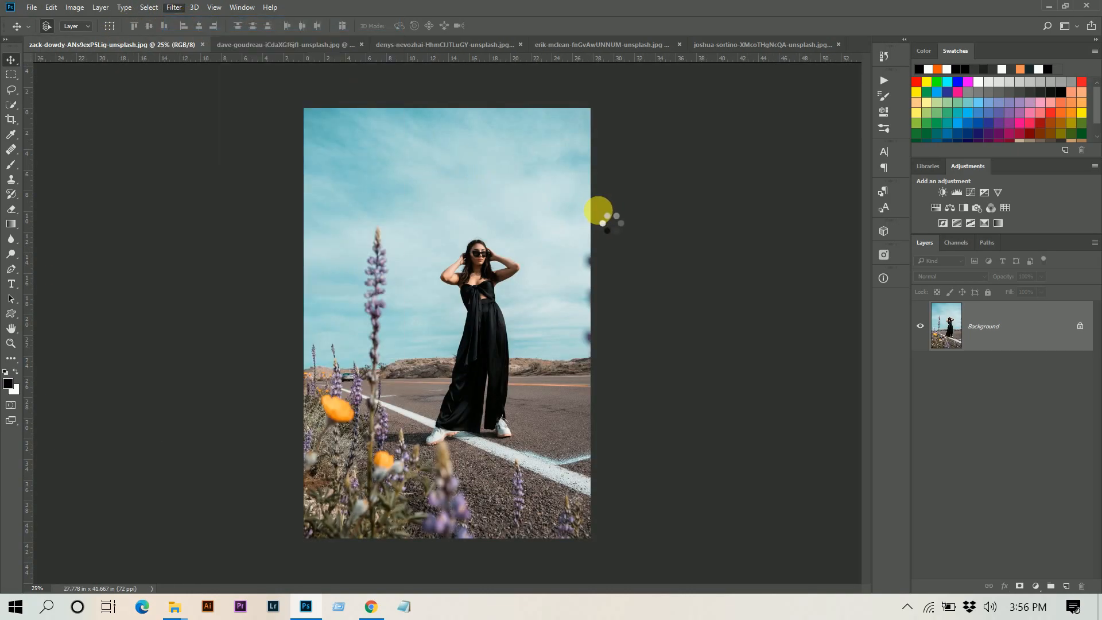
key(ctrl+z)
key(ctrl+z)
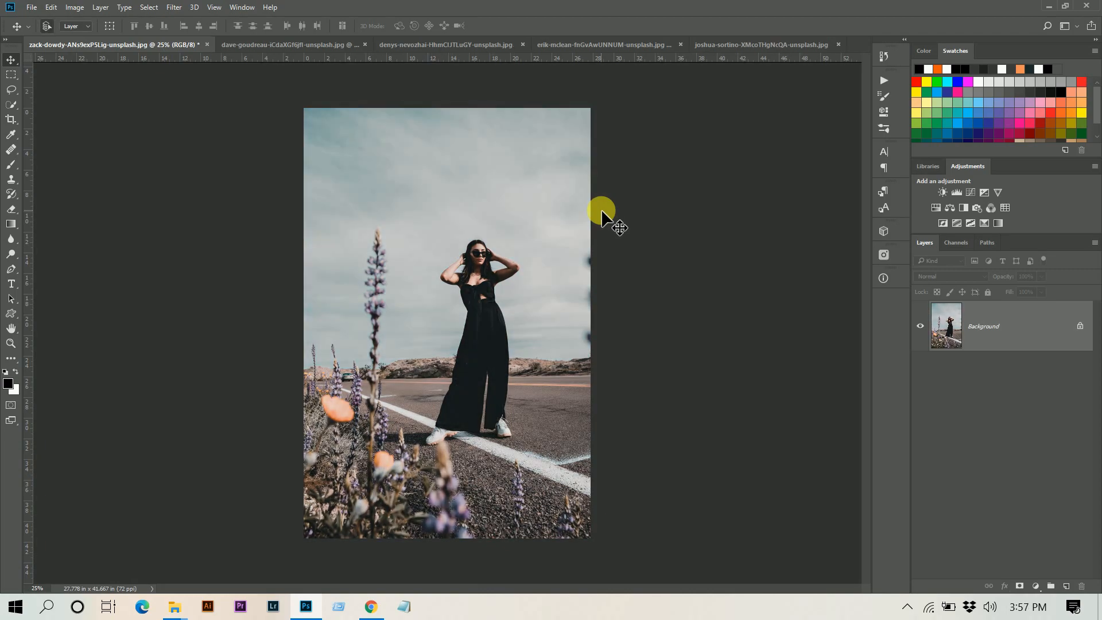